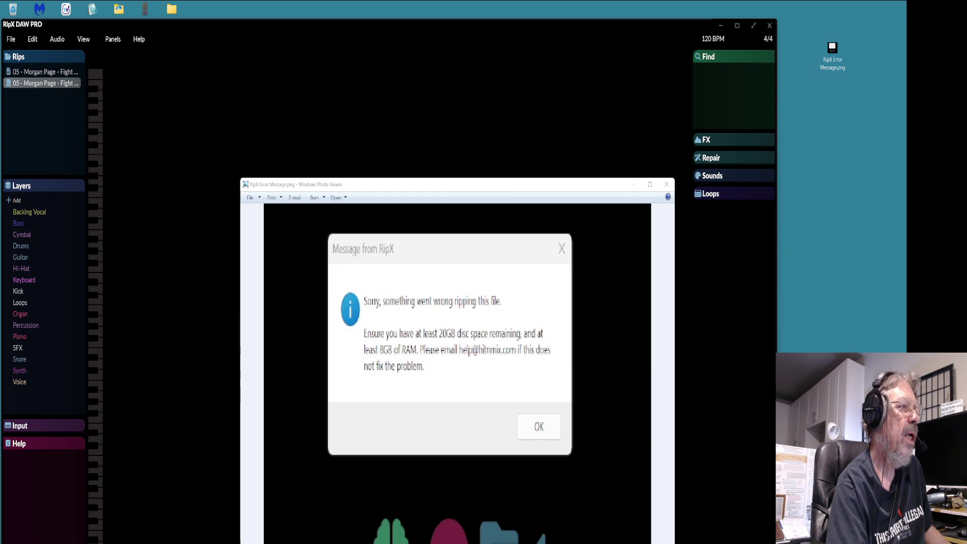
Open the Hit'n'Mix folder under Program Files on the Windows (C:) drive.
key("super+e")
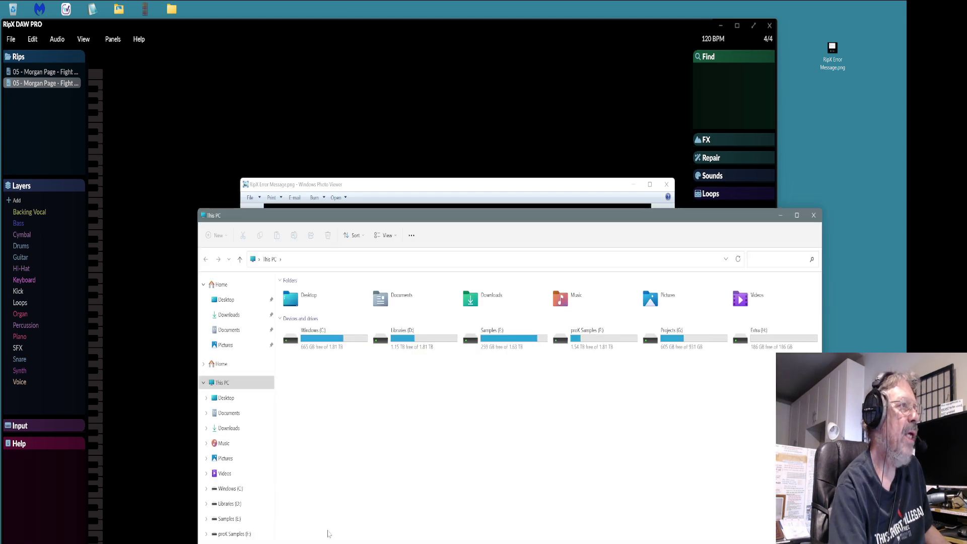
left_click(239, 491)
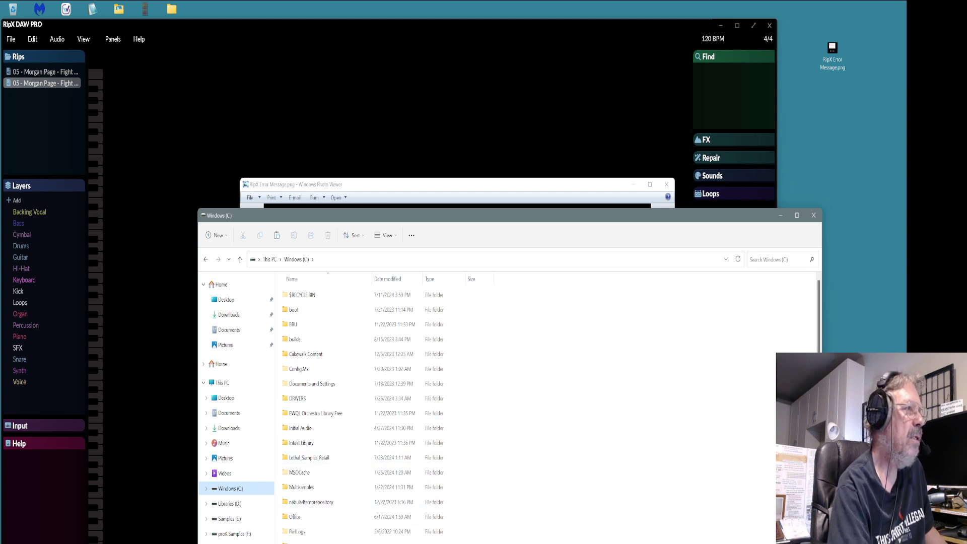
type("pr")
key("Return")
scroll(500, 409, "down", 20)
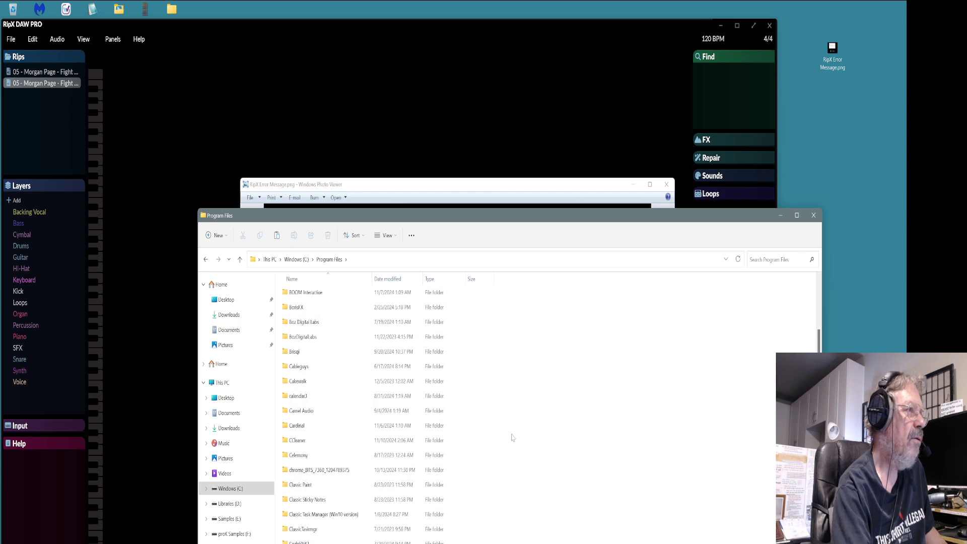
scroll(508, 455, "down", 10)
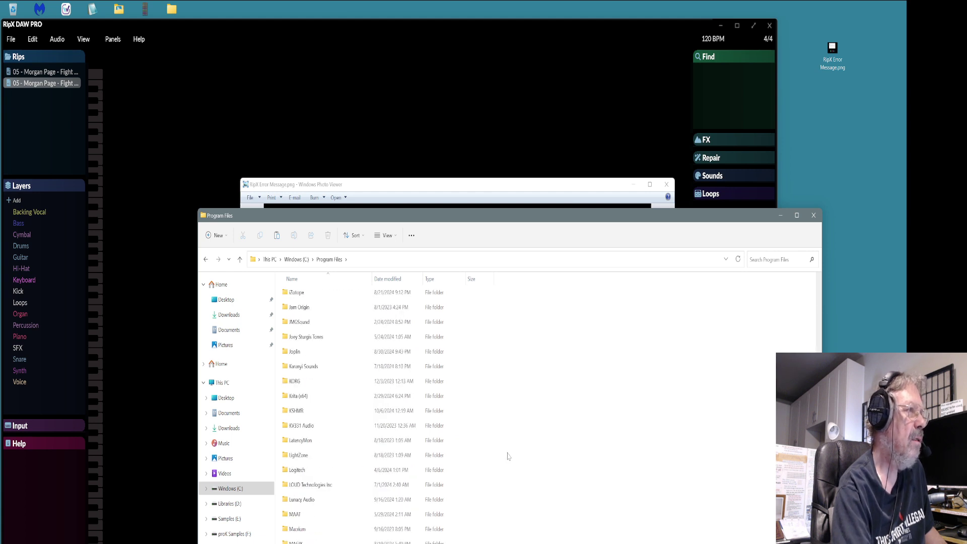
scroll(507, 455, "up", 6)
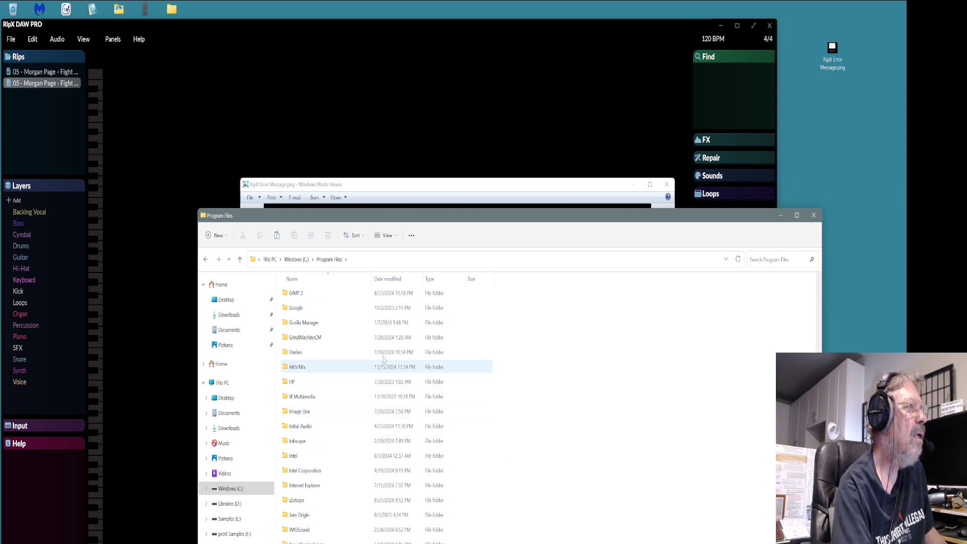
double_click(302, 455)
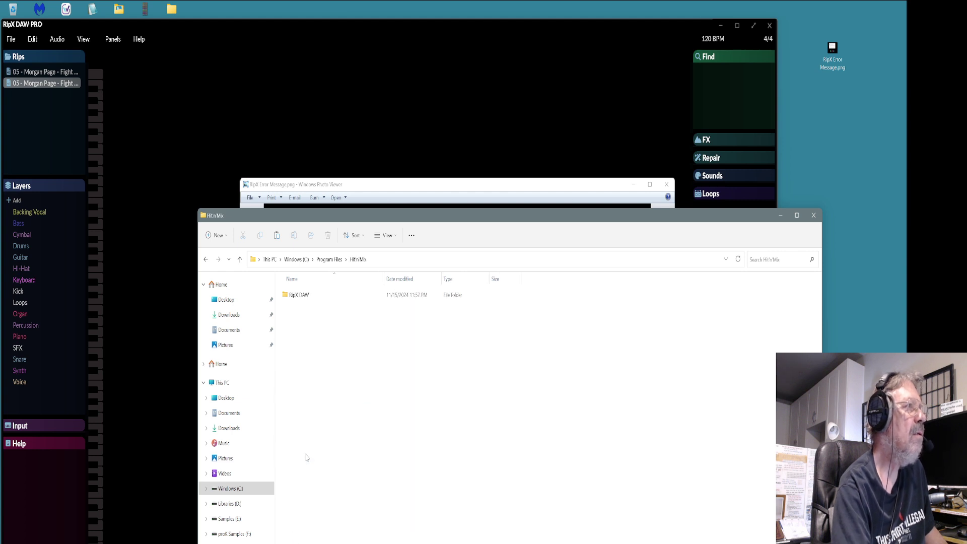
Look inside RipX DAW's Resources folder, then go back up to the Hit'n'Mix folder.
double_click(299, 296)
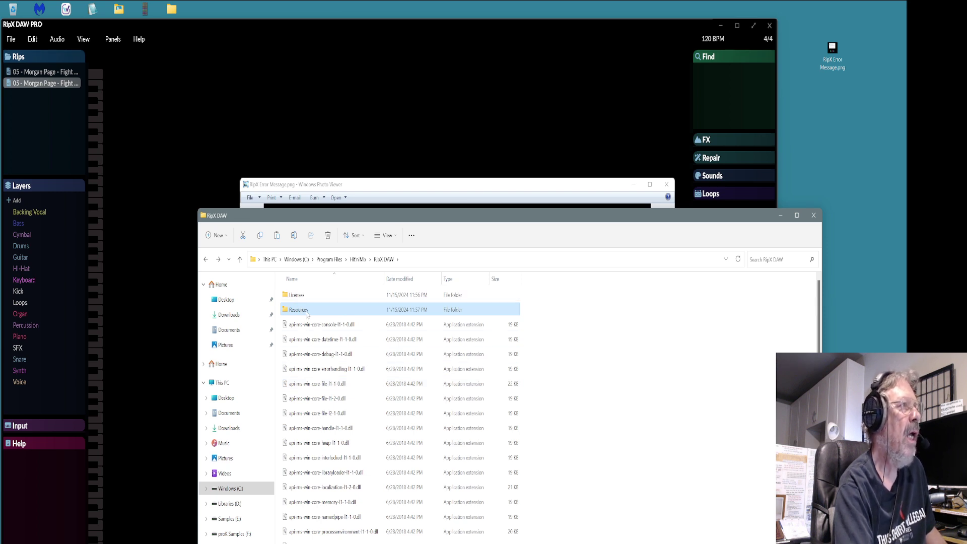
double_click(307, 311)
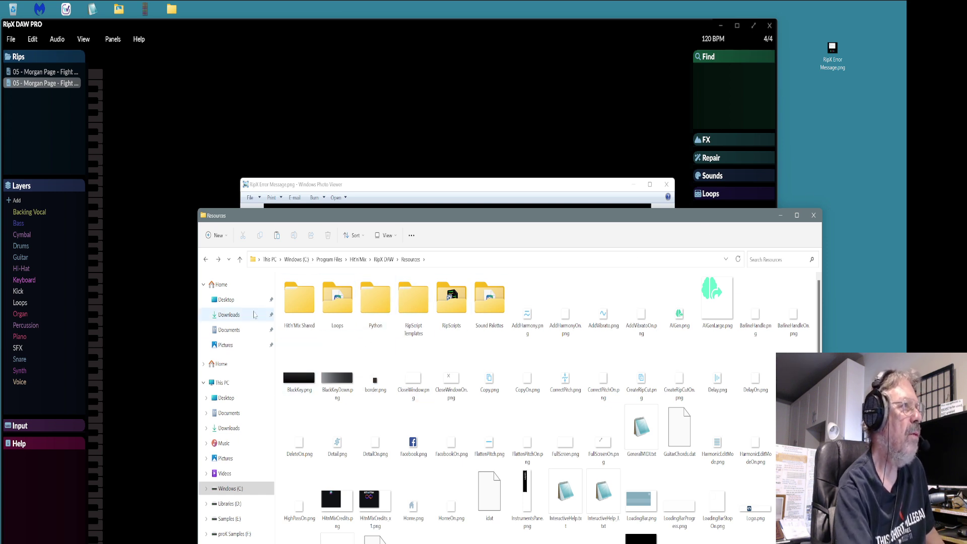
left_click(205, 259)
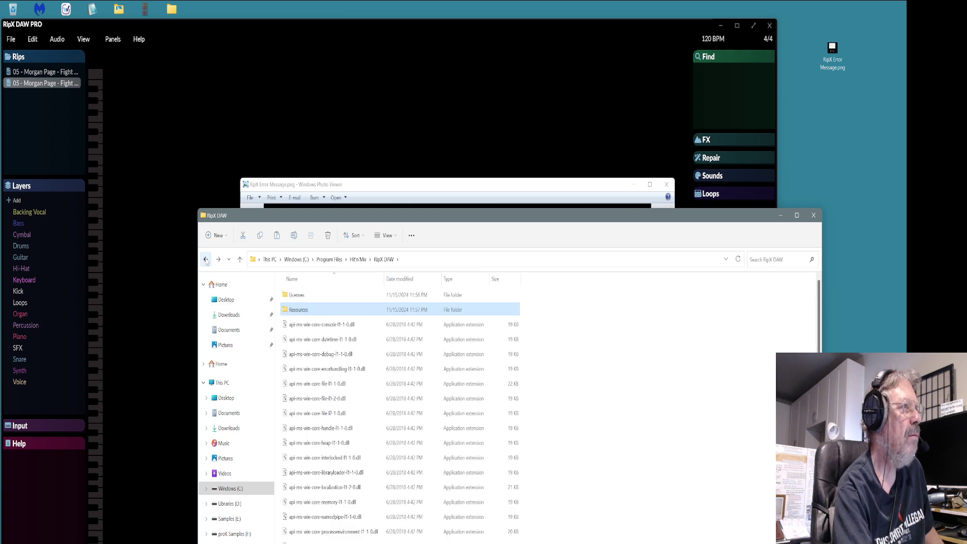
left_click(206, 260)
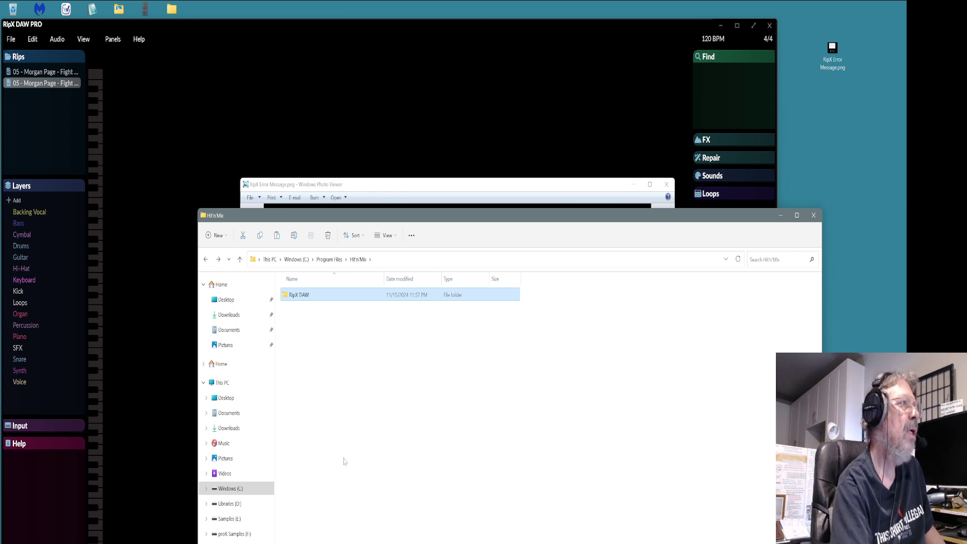
key("Tab")
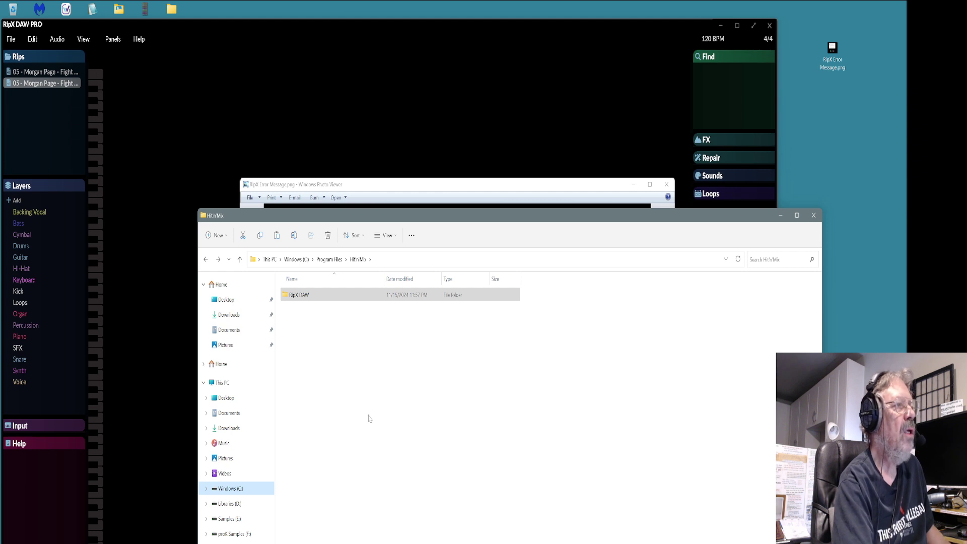
Browse from Windows (C:) to the current user's AppData\Roaming folder.
left_click(262, 489)
scroll(611, 466, "down", 5)
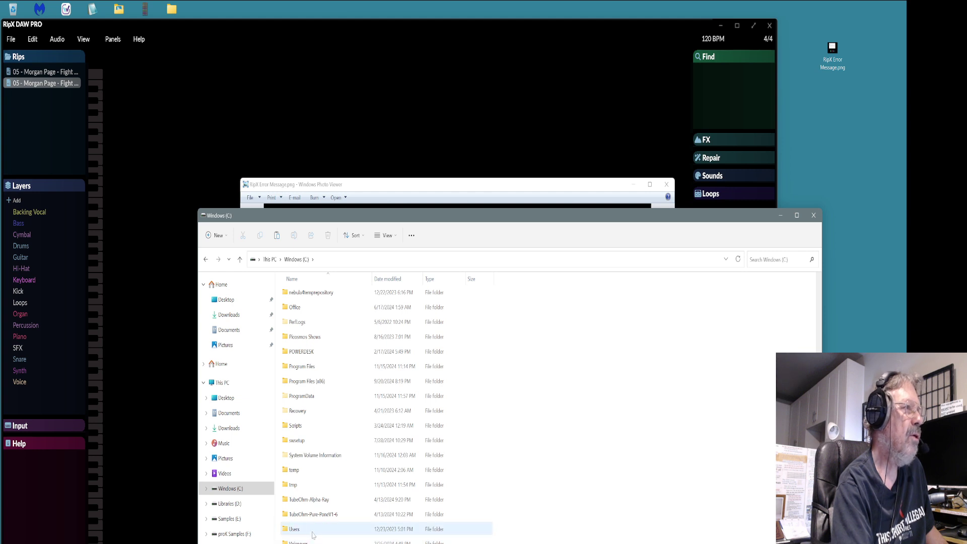
double_click(297, 528)
double_click(303, 354)
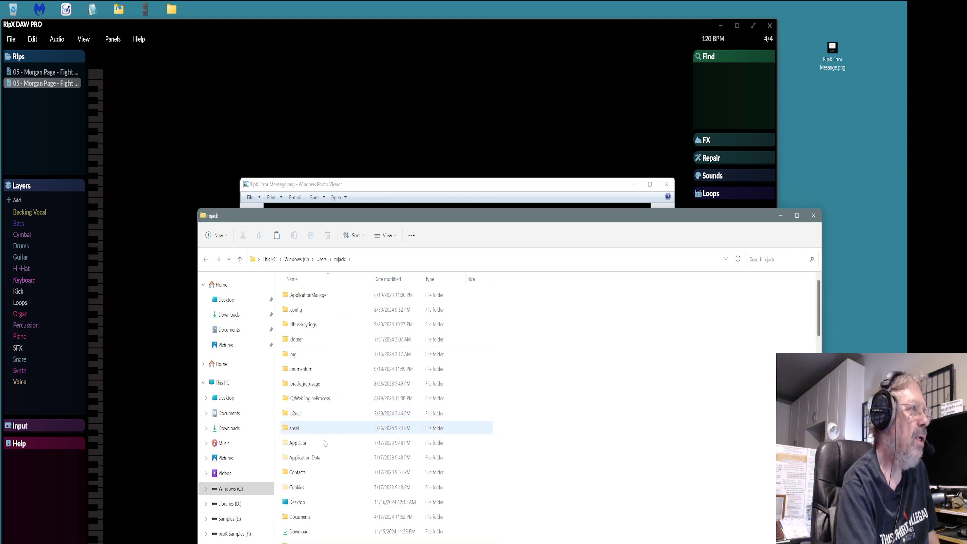
double_click(299, 446)
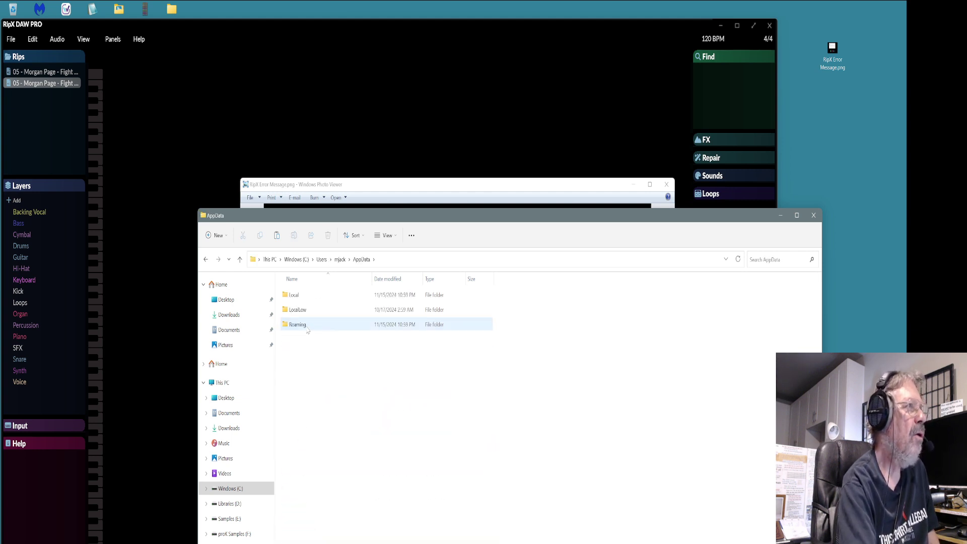
double_click(307, 324)
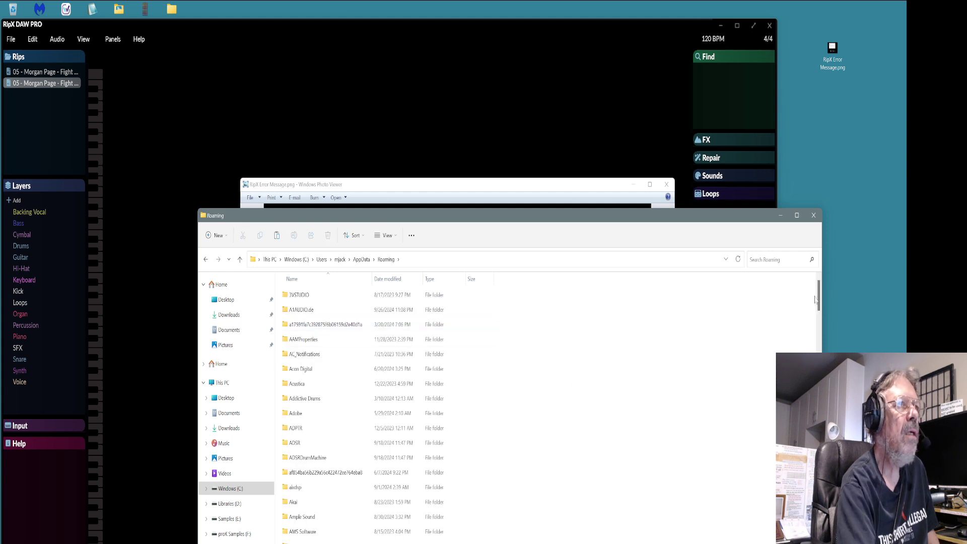
Open preseparation.log from Hit'n'Mix\Hit'n'Mix Shared in Notepad2.
left_click_drag(816, 300, 816, 440)
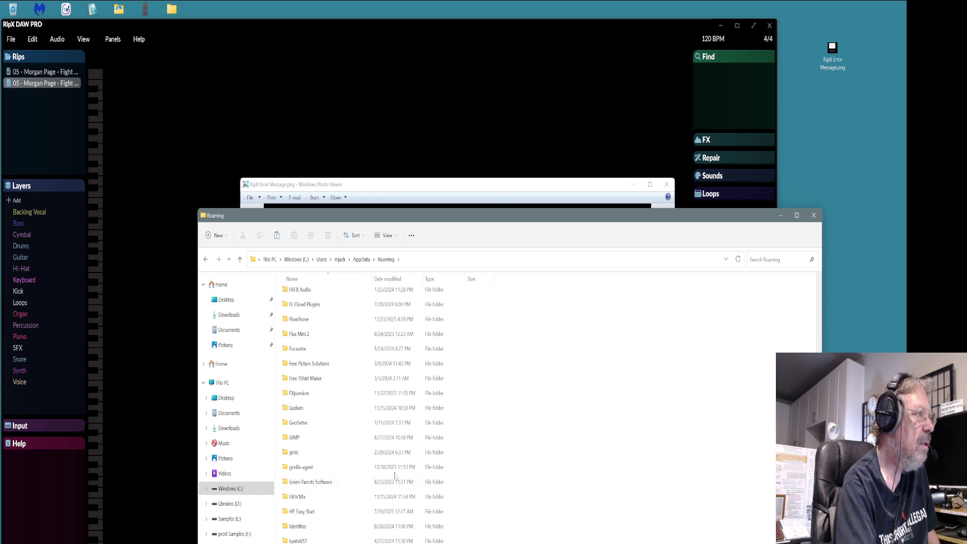
left_click(302, 497)
double_click(313, 500)
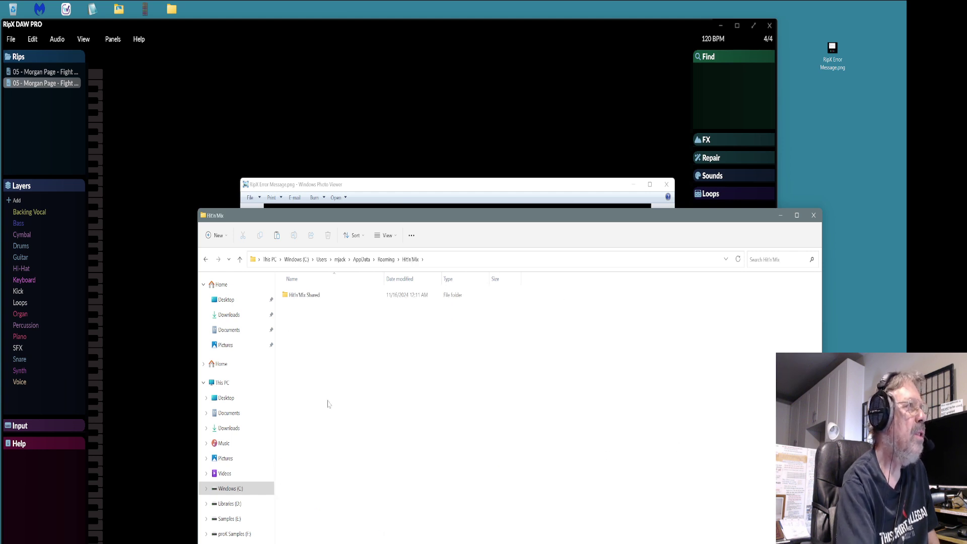
left_click(306, 297)
double_click(306, 297)
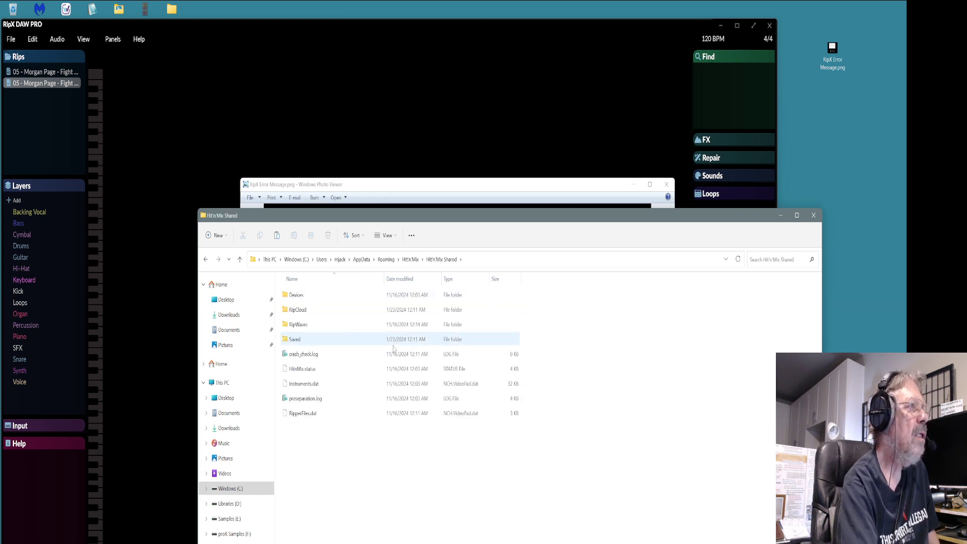
double_click(311, 401)
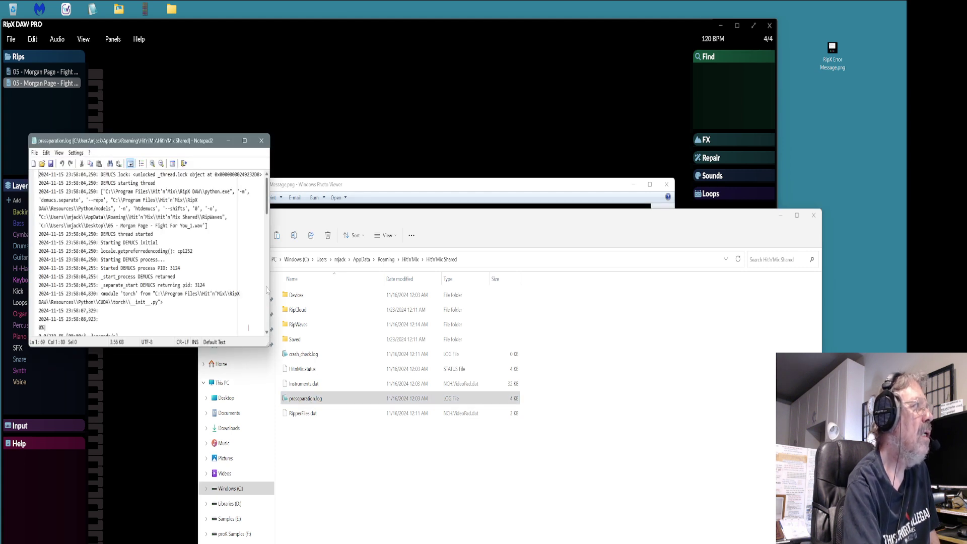
Widen, heighten and reposition the Notepad2 window showing preseparation.log.
left_click_drag(268, 291, 655, 292)
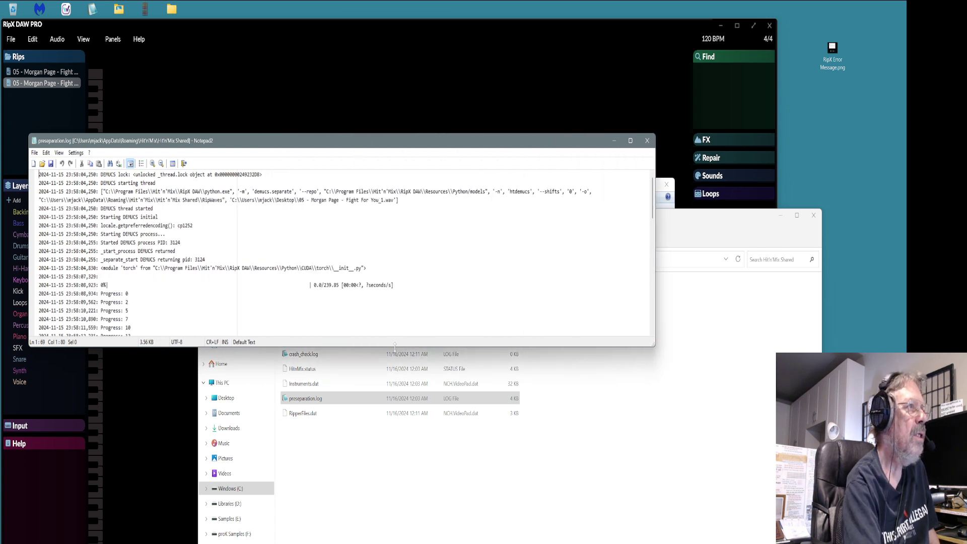
left_click_drag(395, 346, 395, 543)
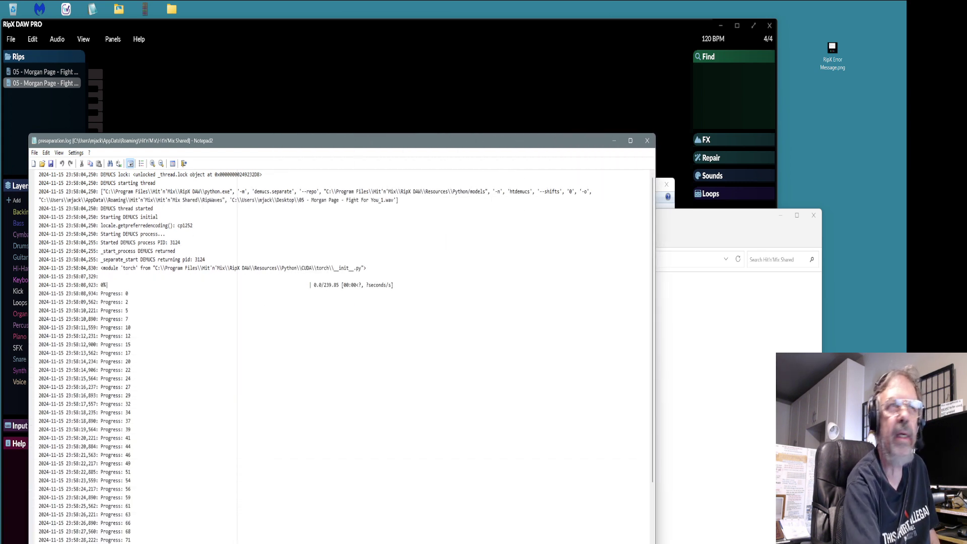
left_click_drag(413, 141, 496, 92)
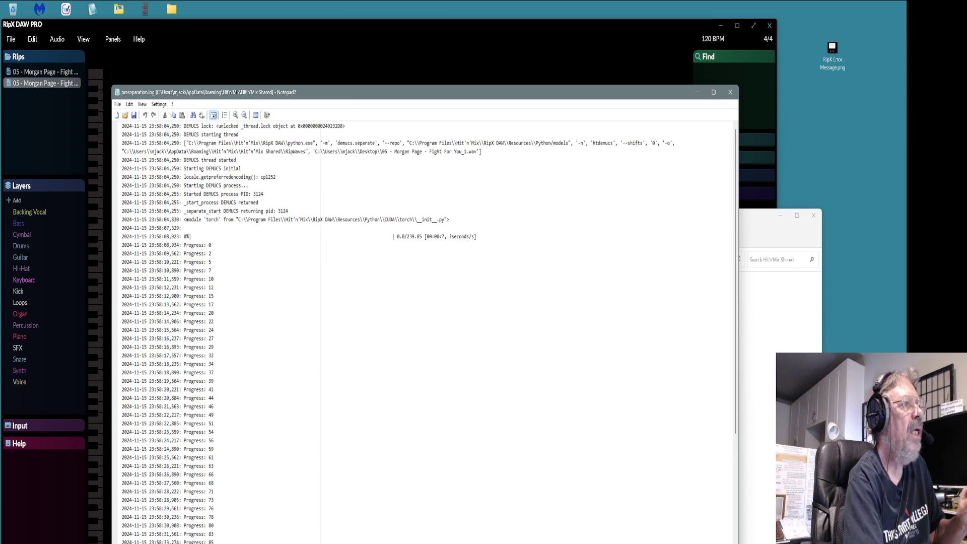
Read through the log, then close Notepad2 and the Hit'n'Mix Shared folder window.
scroll(423, 332, "down", 6)
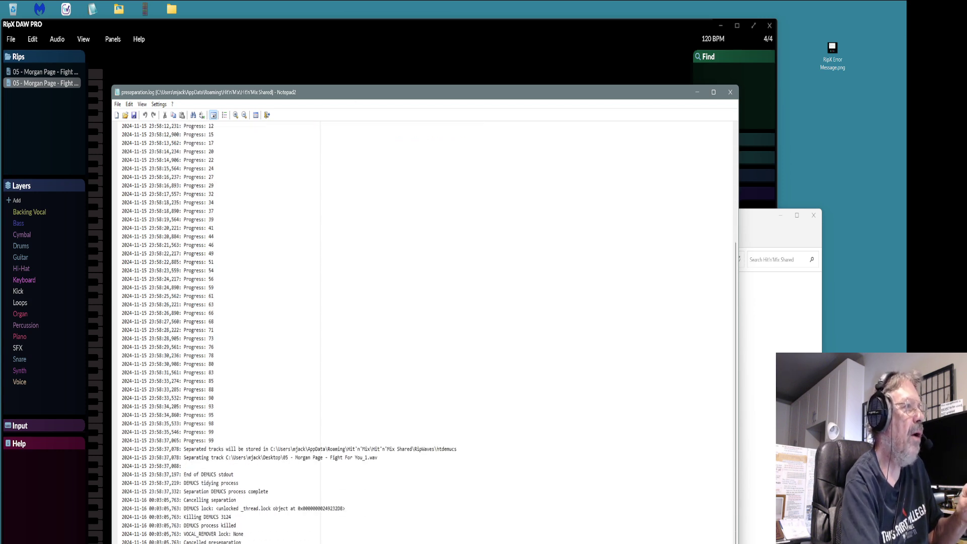
scroll(423, 332, "up", 7)
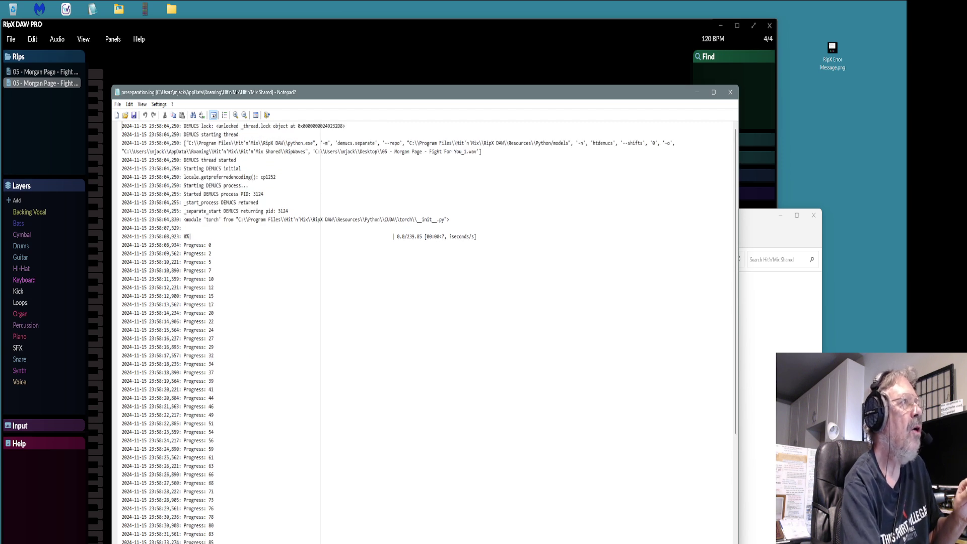
scroll(423, 333, "down", 6)
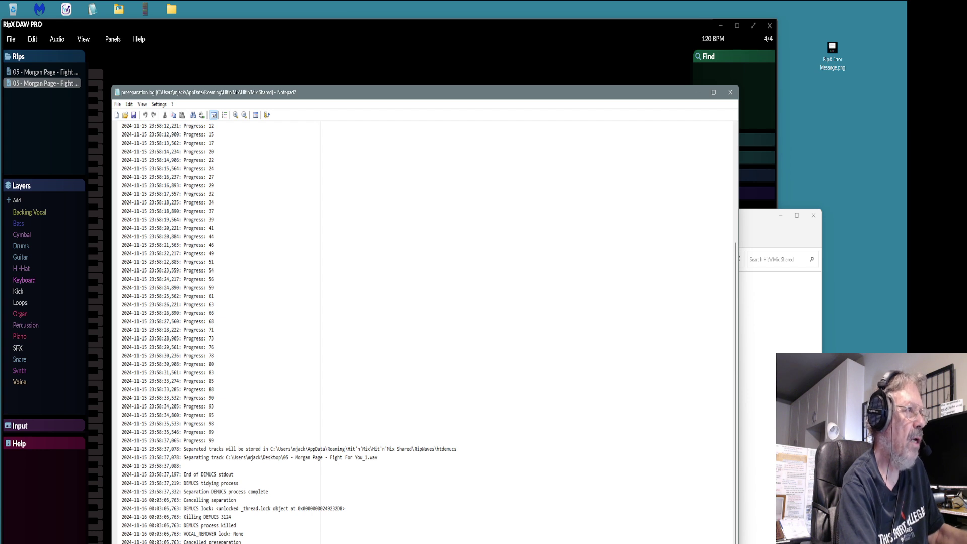
key("alt+F4")
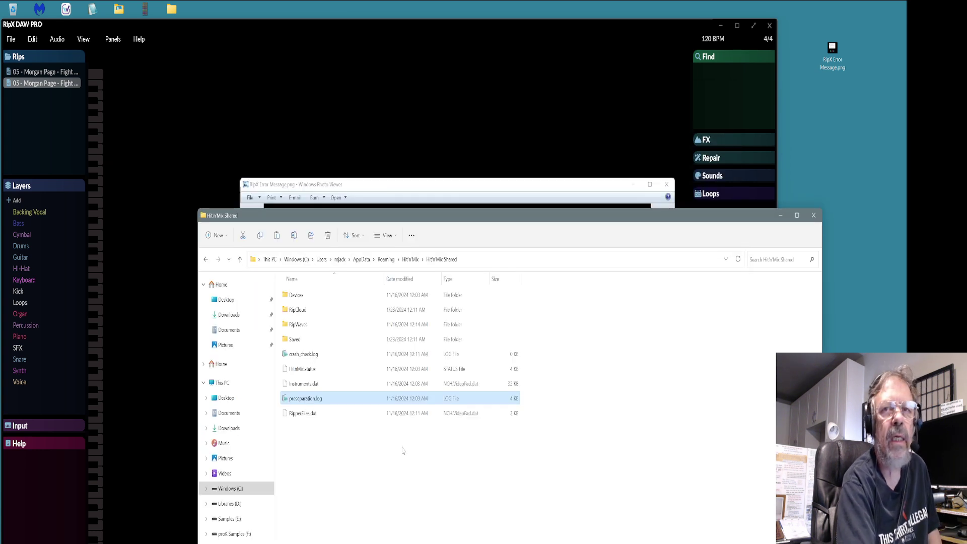
left_click(813, 216)
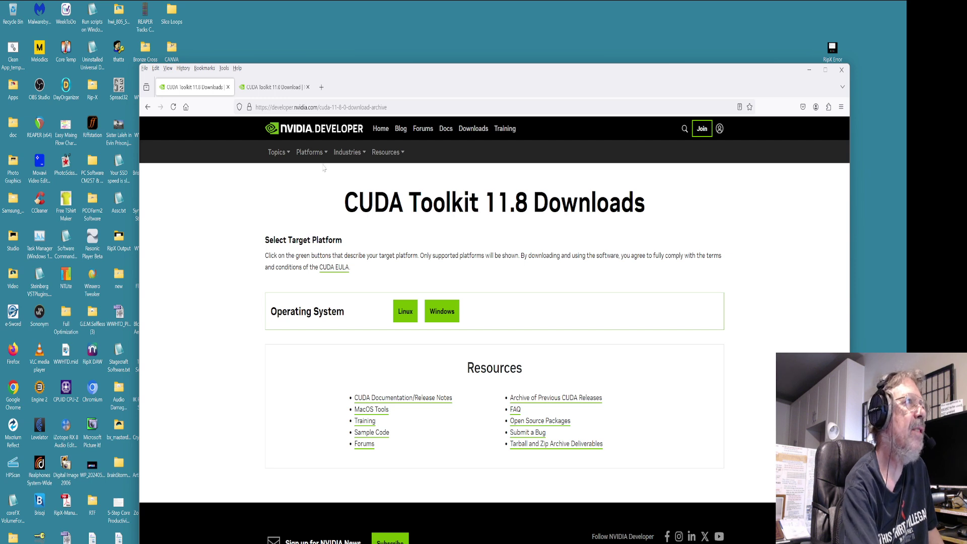
Pick Windows x86_64 version 10 on the CUDA Toolkit 11.0 page, then return to the 'cuda 12' results.
left_click(262, 87)
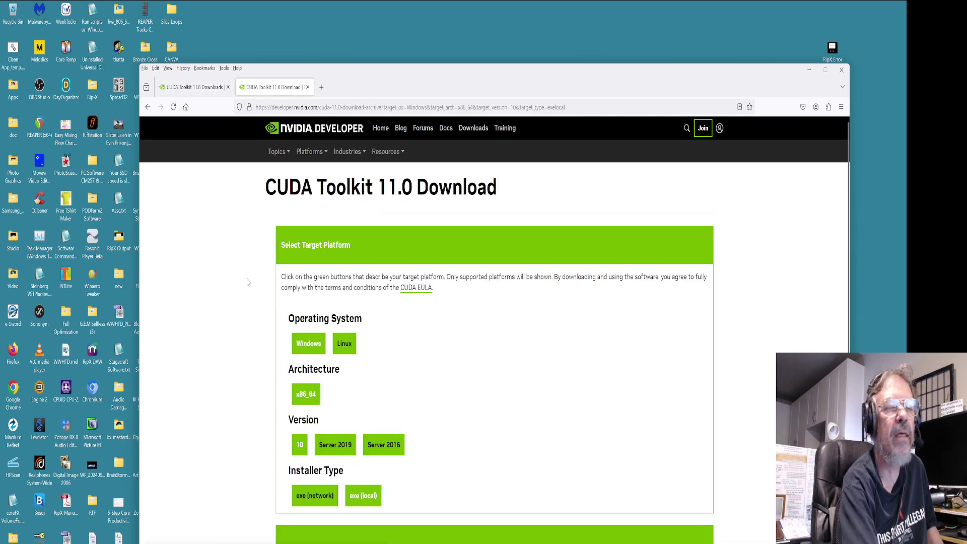
left_click(305, 397)
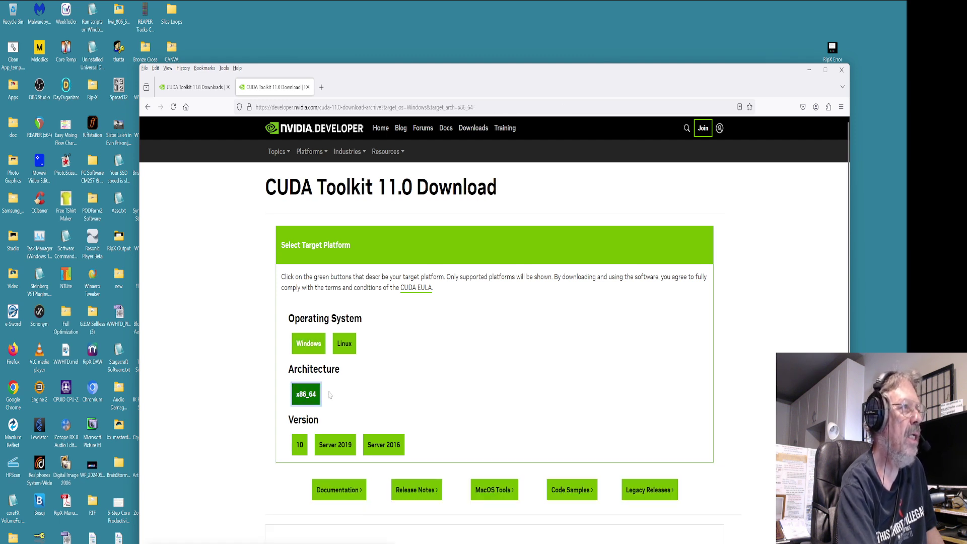
left_click(299, 445)
scroll(250, 448, "down", 2)
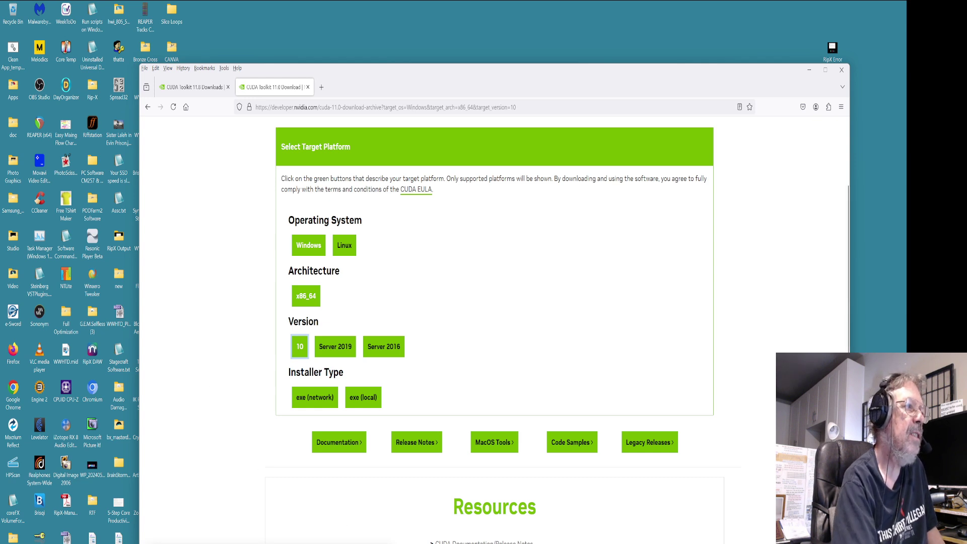
scroll(217, 399, "up", 2)
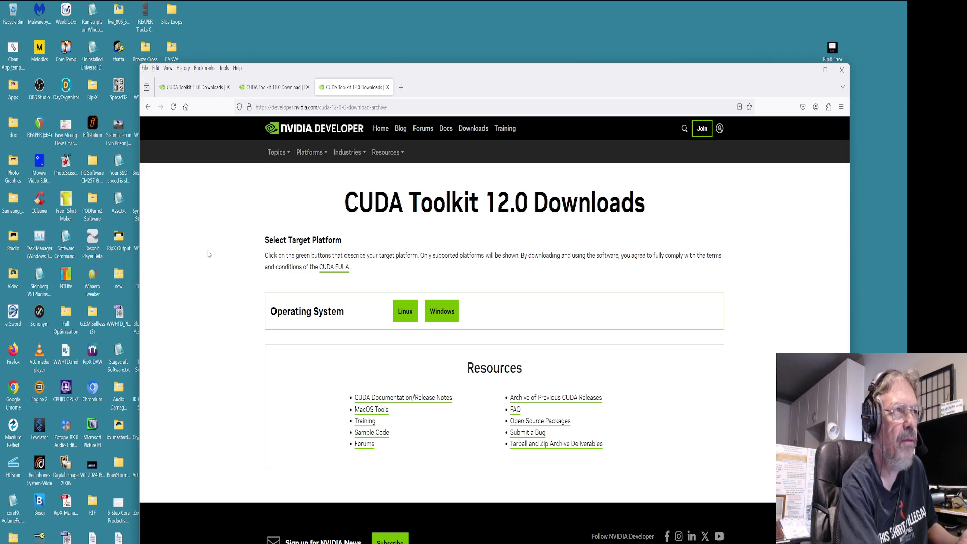
left_click(148, 106)
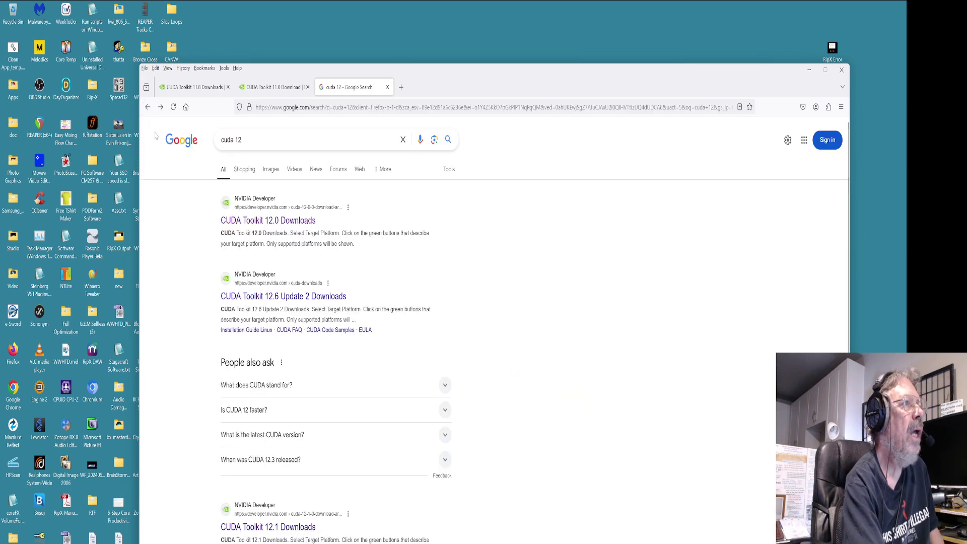
View the CUDA Toolkit 12.6 Update 2 downloads page, dismissing the subscribe popup, then close it.
left_click(297, 298)
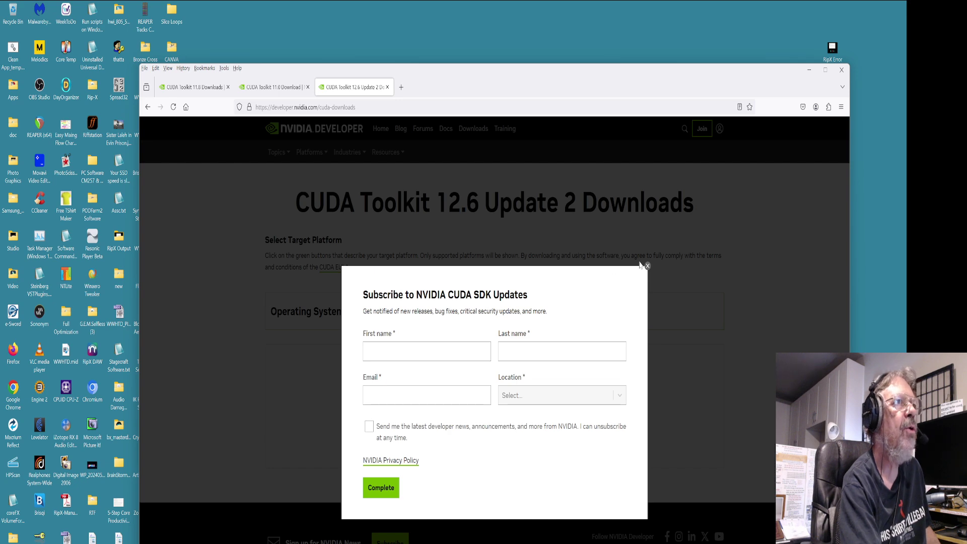
left_click(647, 267)
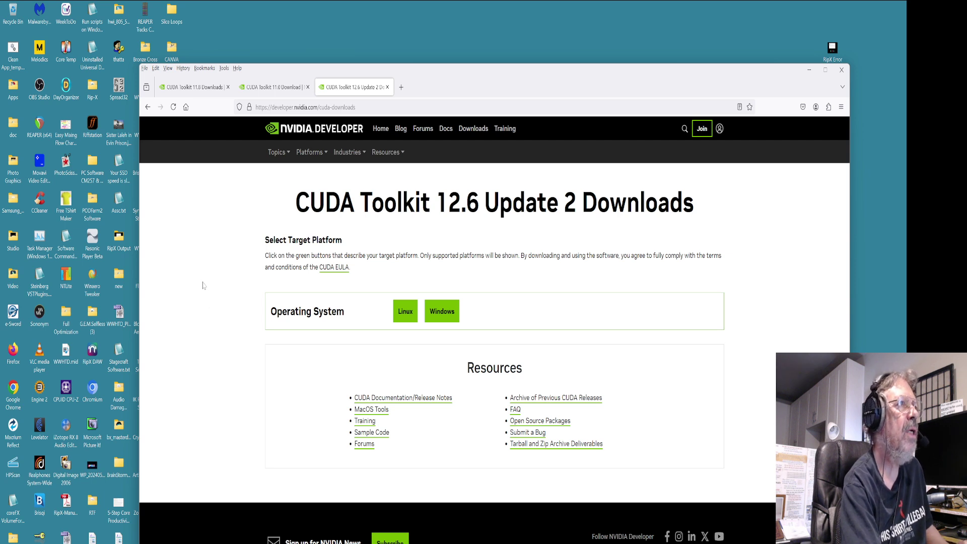
left_click(388, 87)
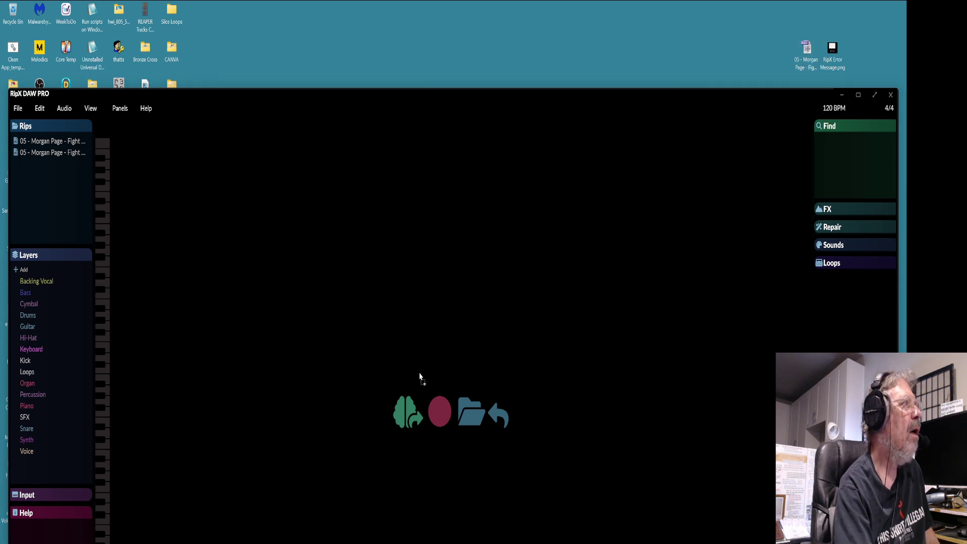
Rip the song with only Other Sounds & Instruments checked, Drums & Percussion and Bass unchecked.
left_click(476, 386)
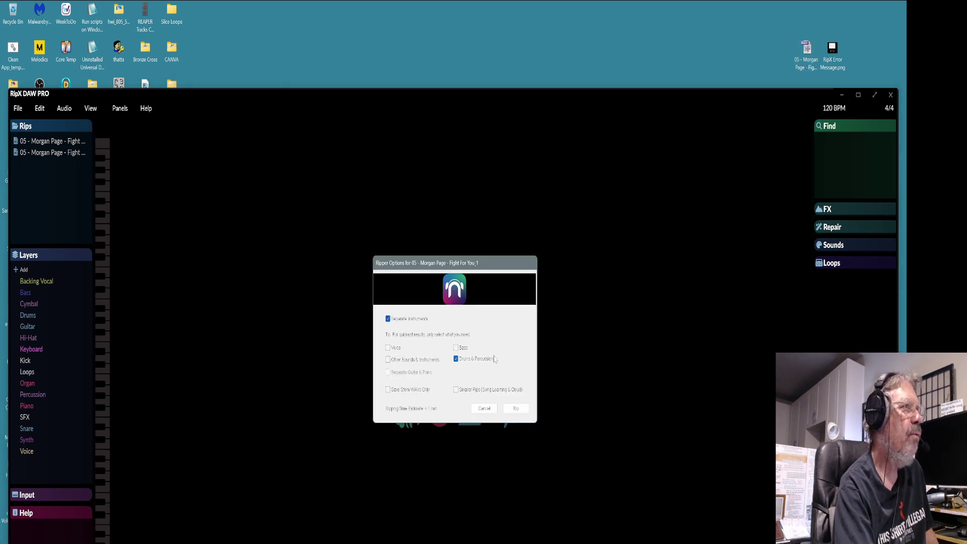
left_click(456, 359)
left_click(456, 348)
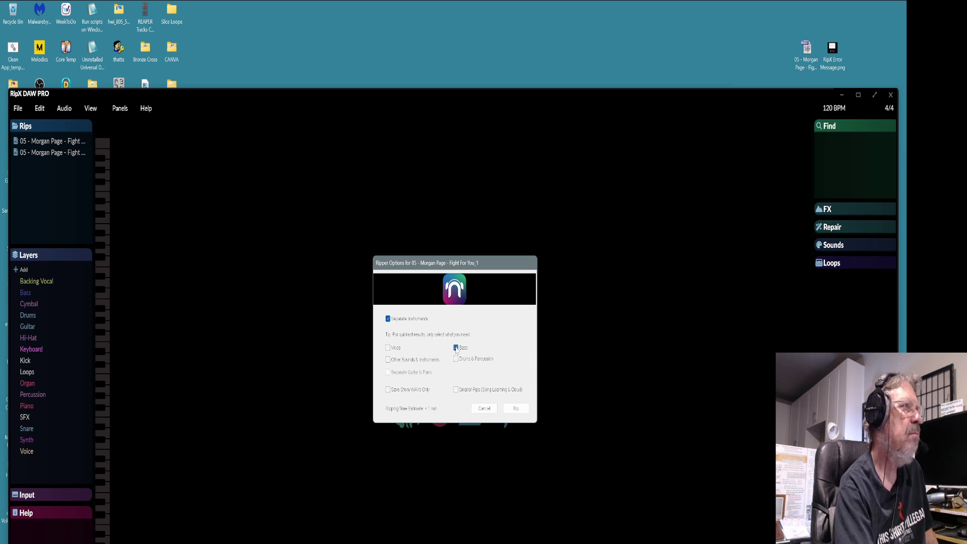
left_click(388, 360)
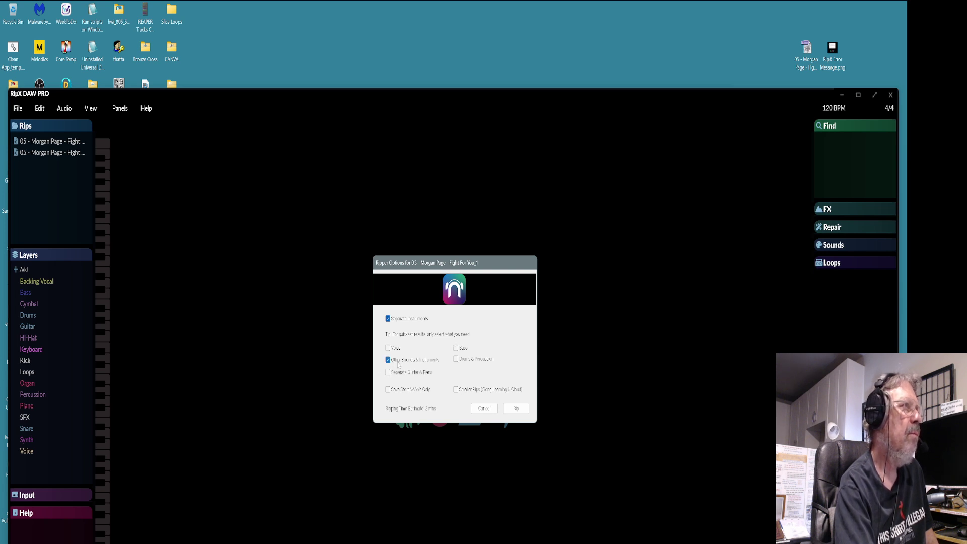
left_click(515, 409)
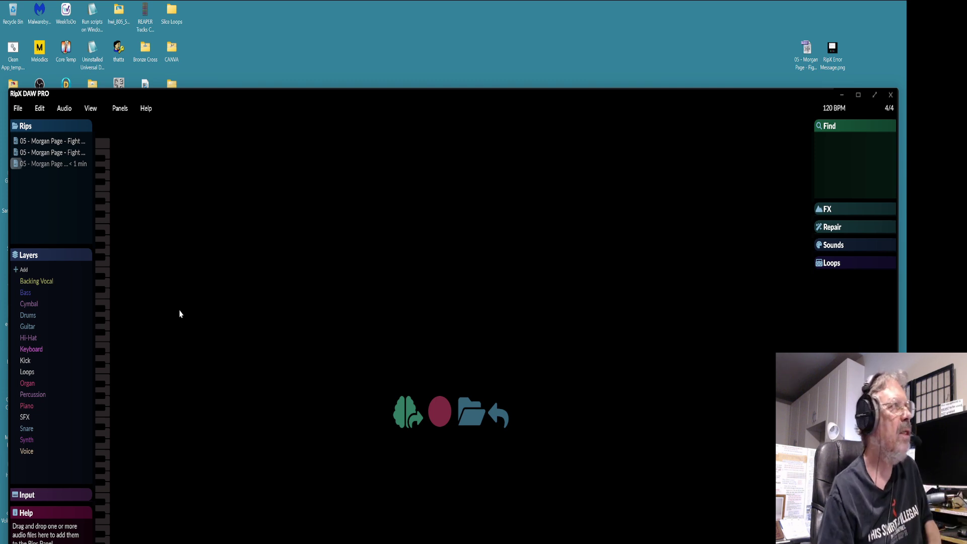
left_click_drag(288, 106, 284, 37)
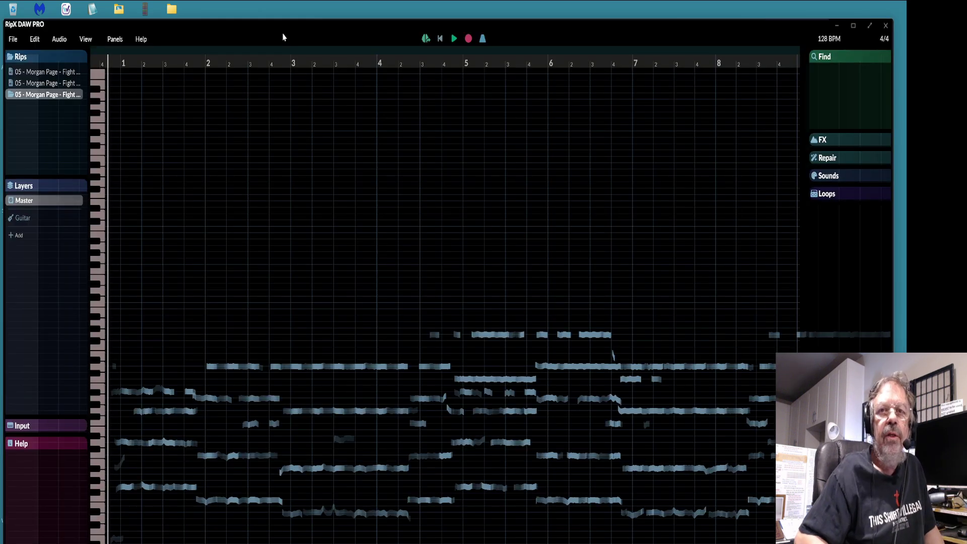